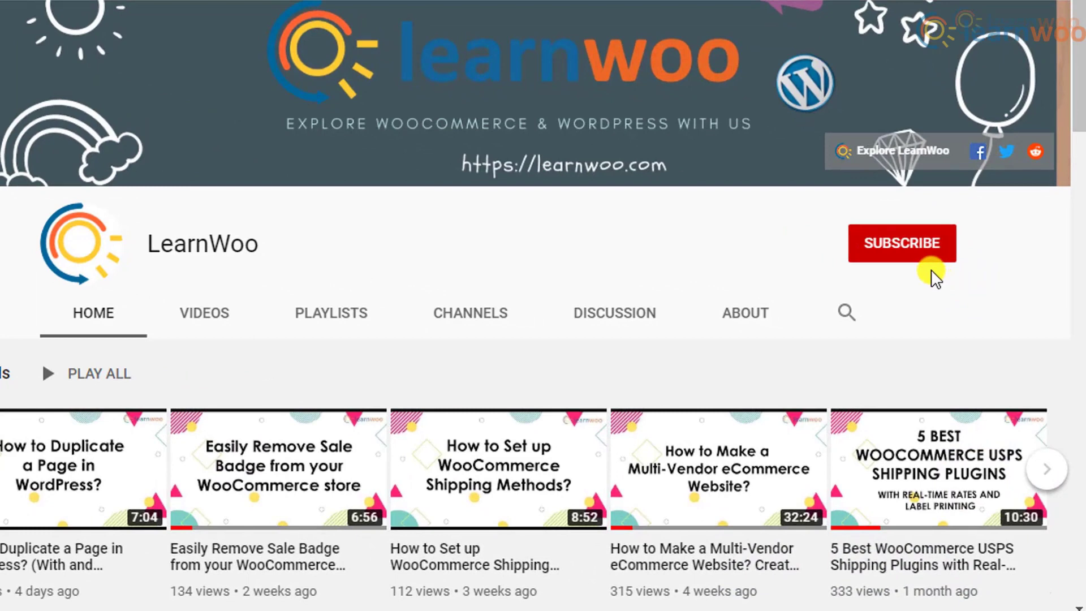
- Subscribe to the LearnWoo YouTube channel with notifications set to All
left_click(904, 248)
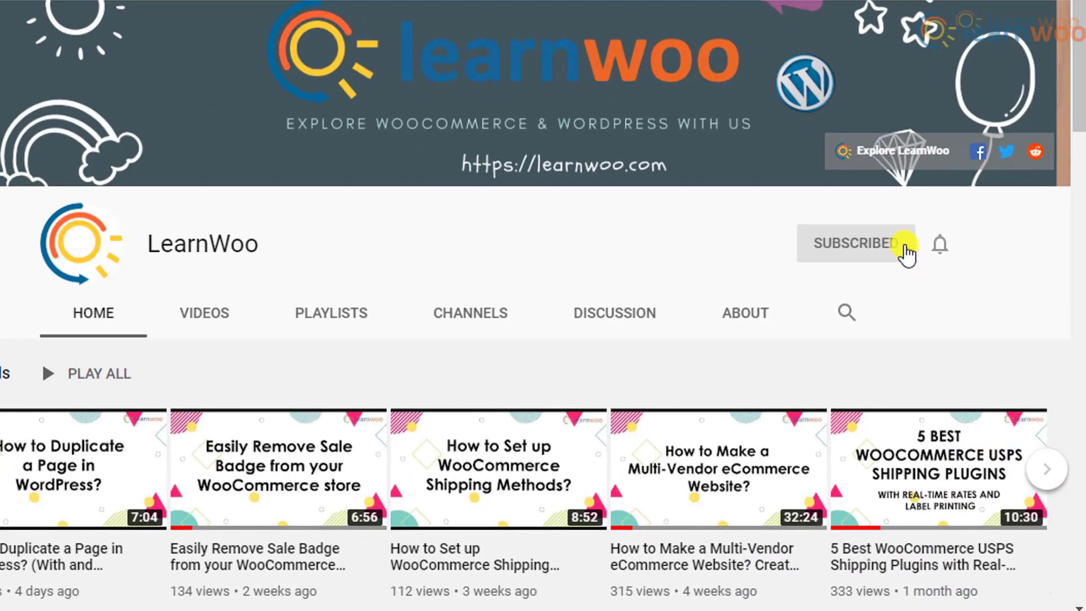
left_click(938, 245)
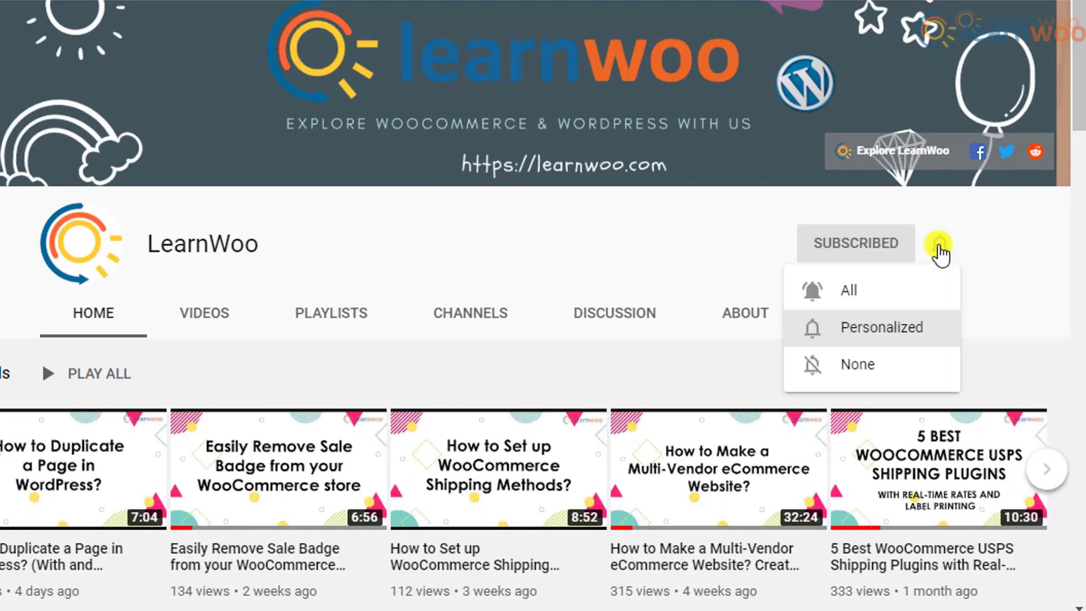
left_click(928, 290)
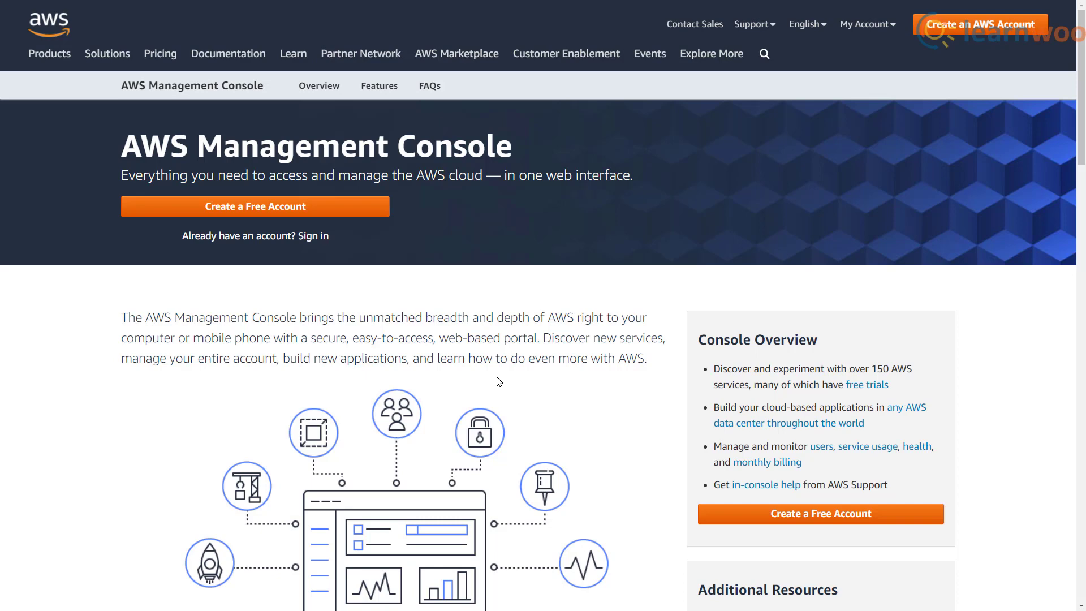
- Start a free AWS account with the email, password and account name WordPressCDN
left_click(351, 213)
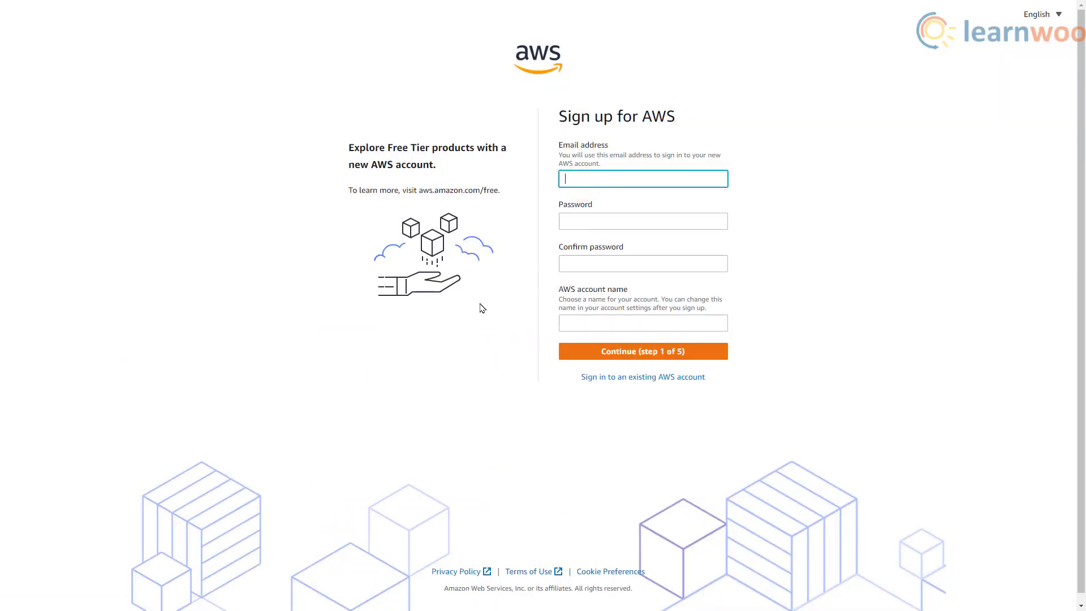
type("@gmail.com")
key("Tab")
type("•••")
key("Tab")
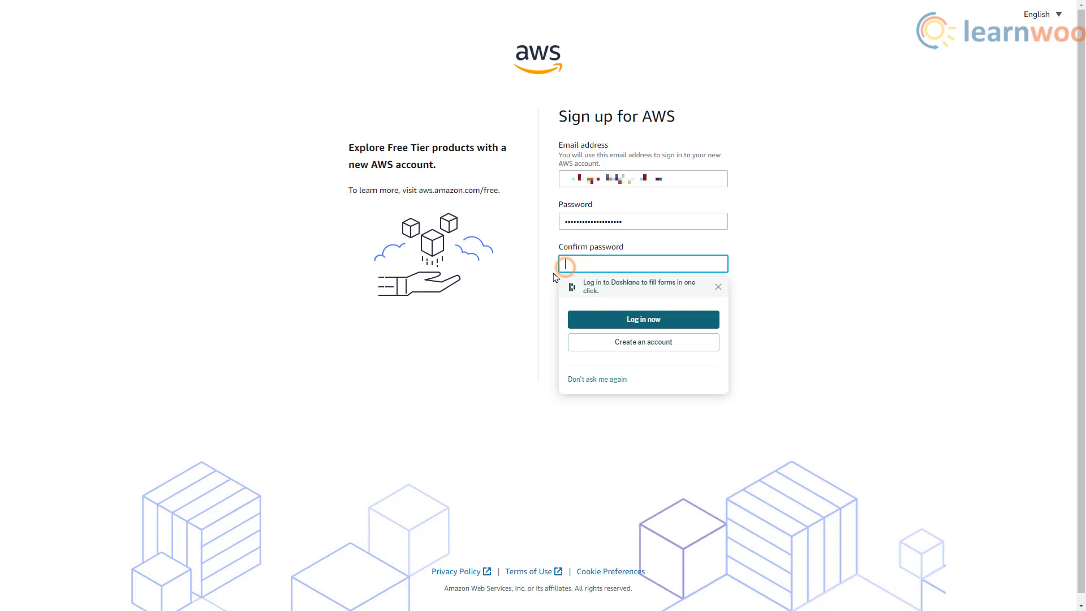
type("••••••••••••••••••••")
left_click(603, 318)
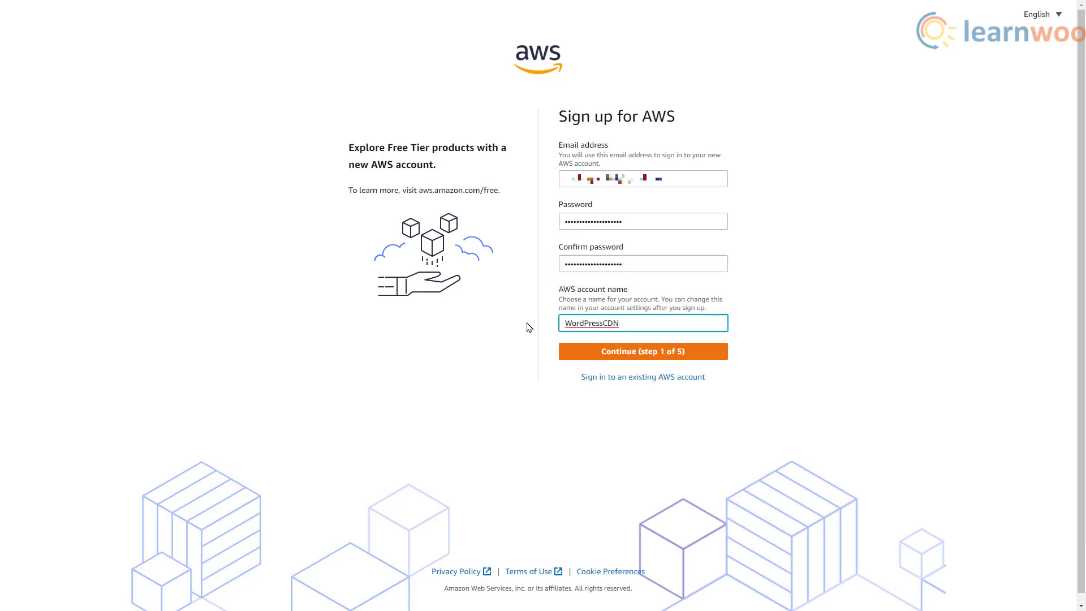
left_click(576, 356)
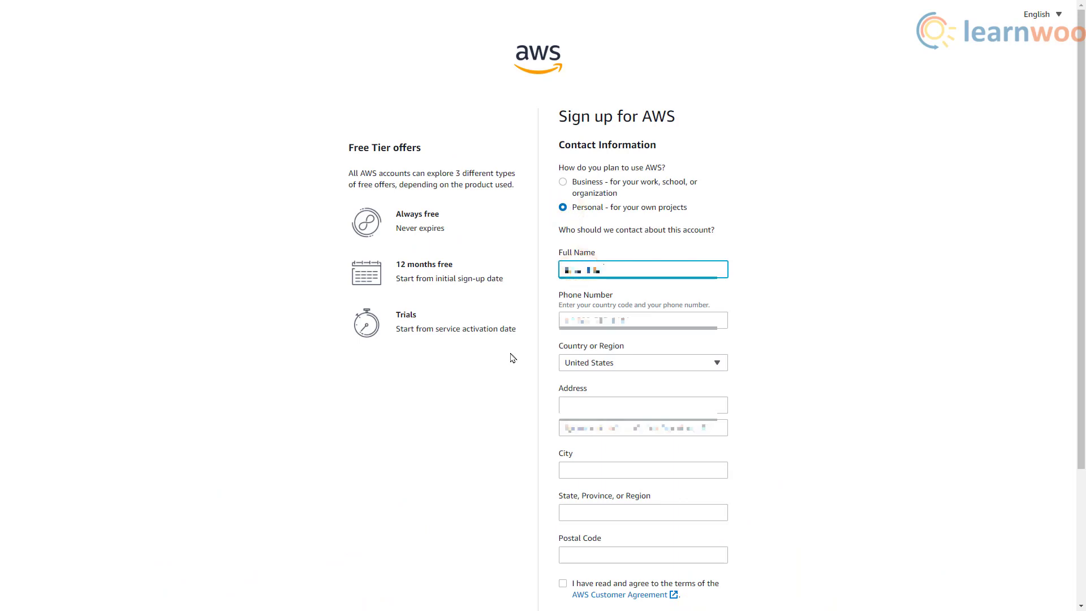
- Fill in the contact address with country India, city Belagavi and state Karnataka
left_click(584, 362)
left_click(577, 405)
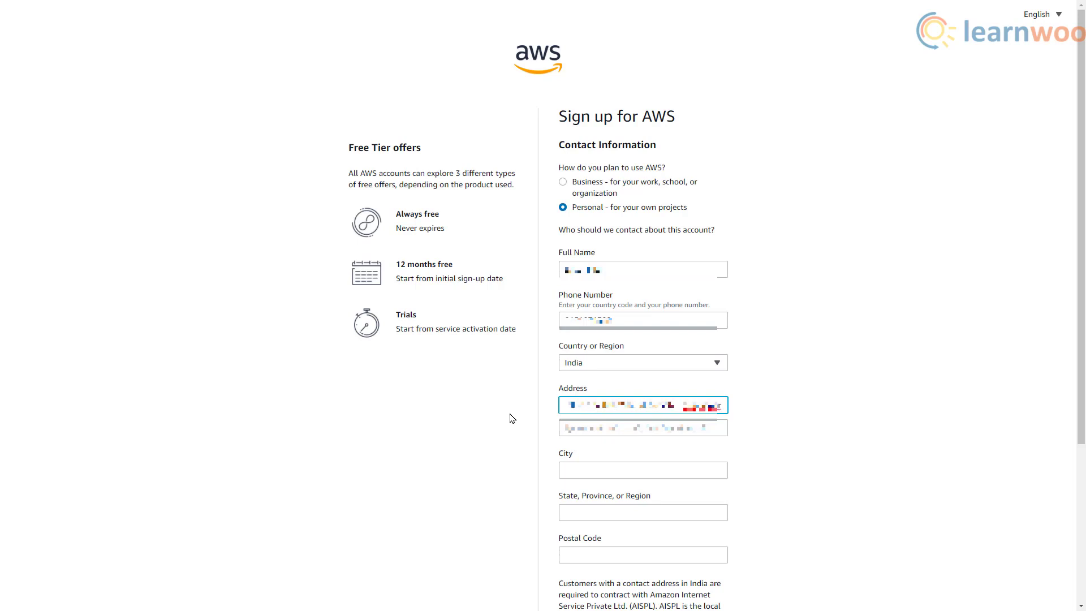
left_click(582, 434)
key("Tab")
type("Belagavi")
scroll(582, 435, "down", 4)
key("Tab")
type("Karnataka")
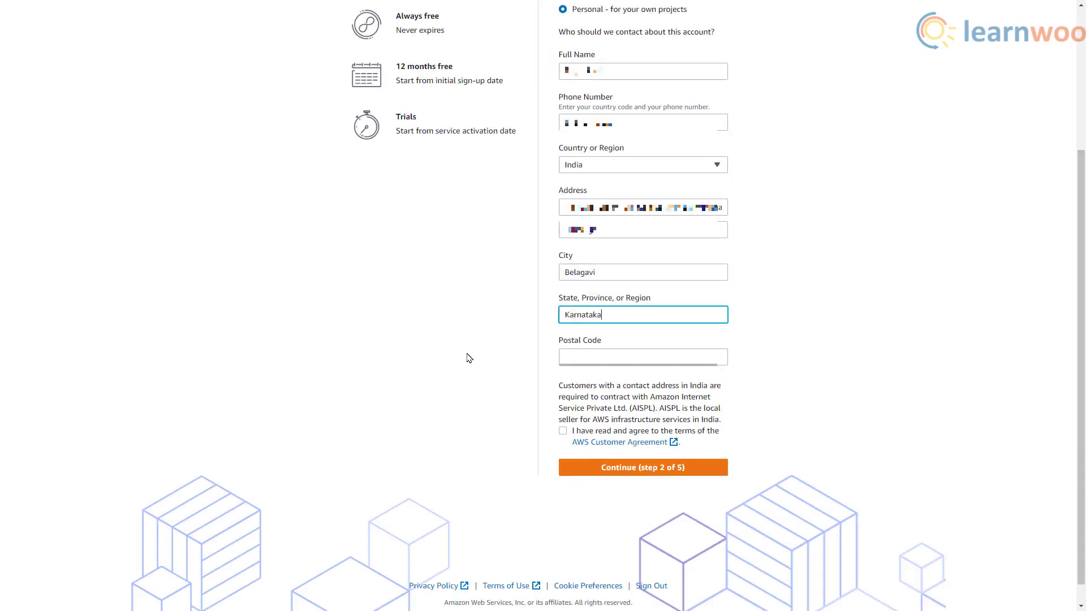
left_click(572, 351)
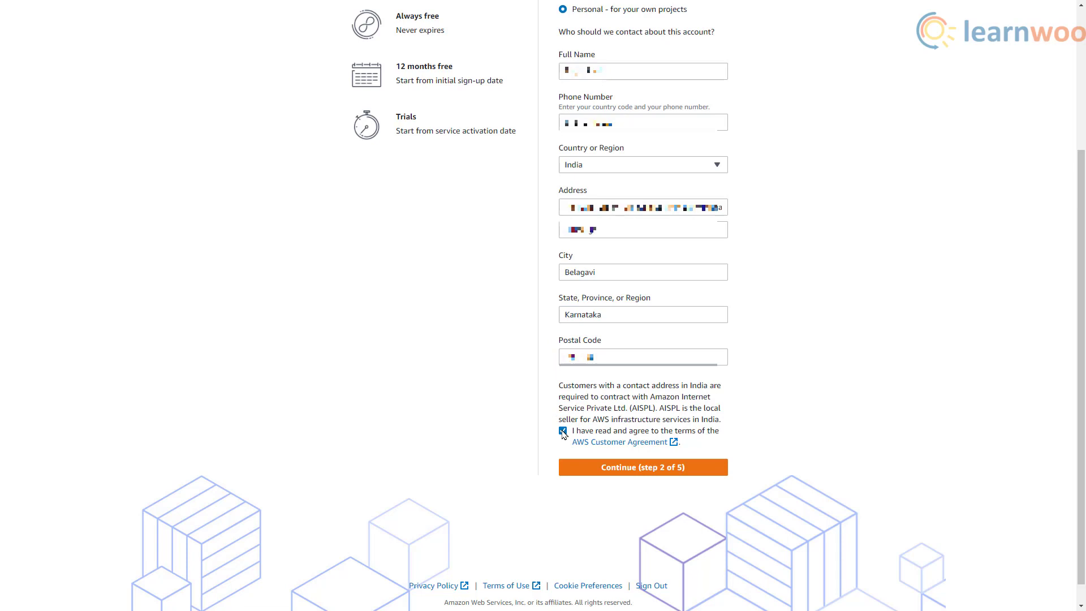
- Submit the contact details and enter the card's expiration month, year, cardholder name and CVV
left_click(588, 469)
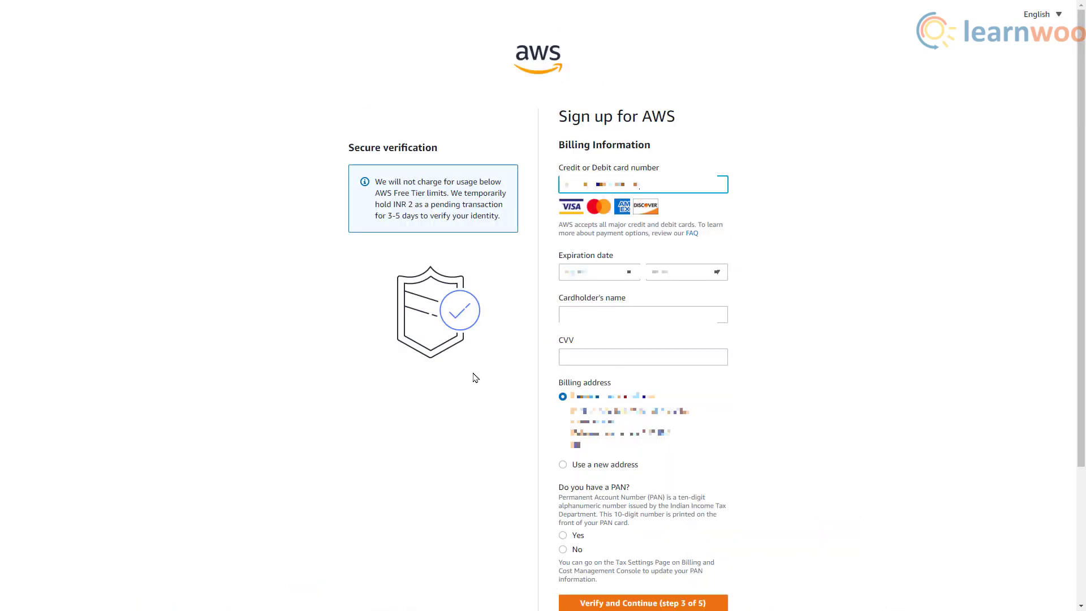
left_click(594, 273)
left_click(572, 354)
left_click(664, 272)
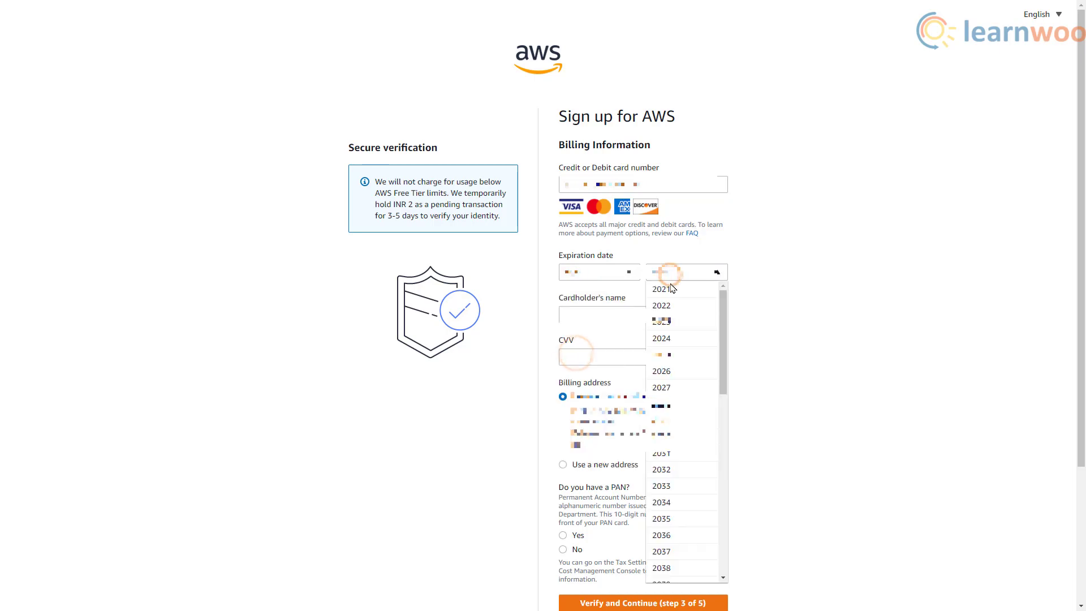
left_click(667, 351)
left_click(585, 312)
key("Tab")
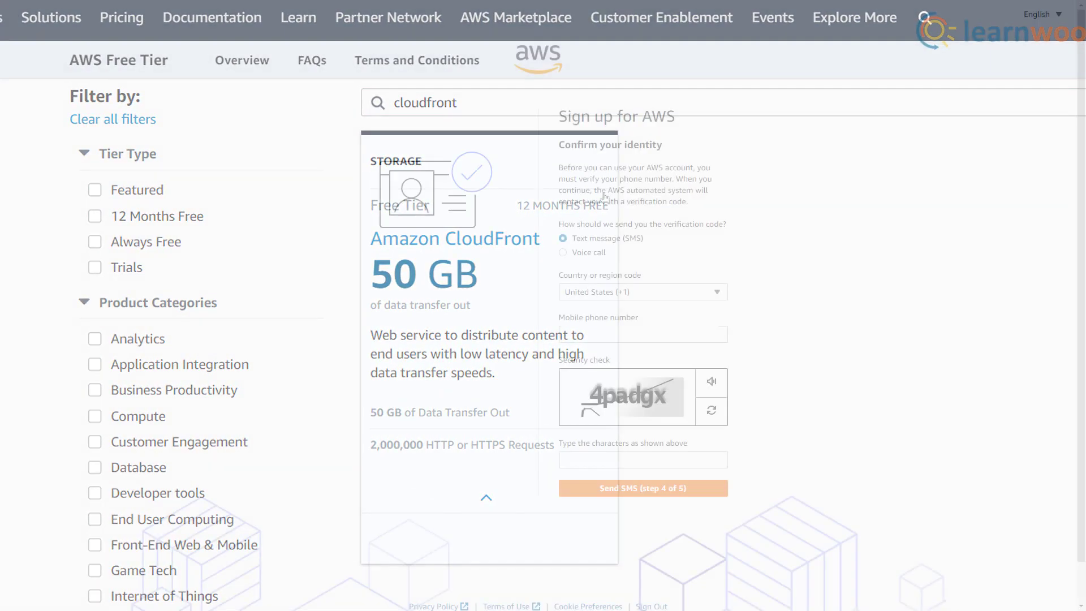
- Verify the India (+91) mobile number by SMS code and finish with Basic support - Free
left_click(642, 292)
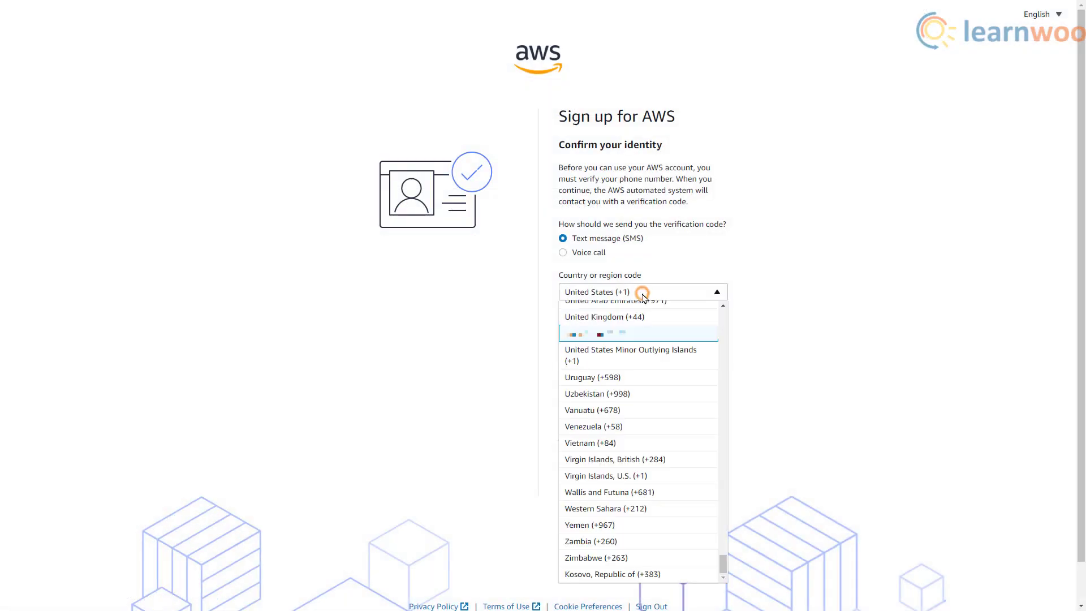
type("i")
left_click(606, 326)
type("98")
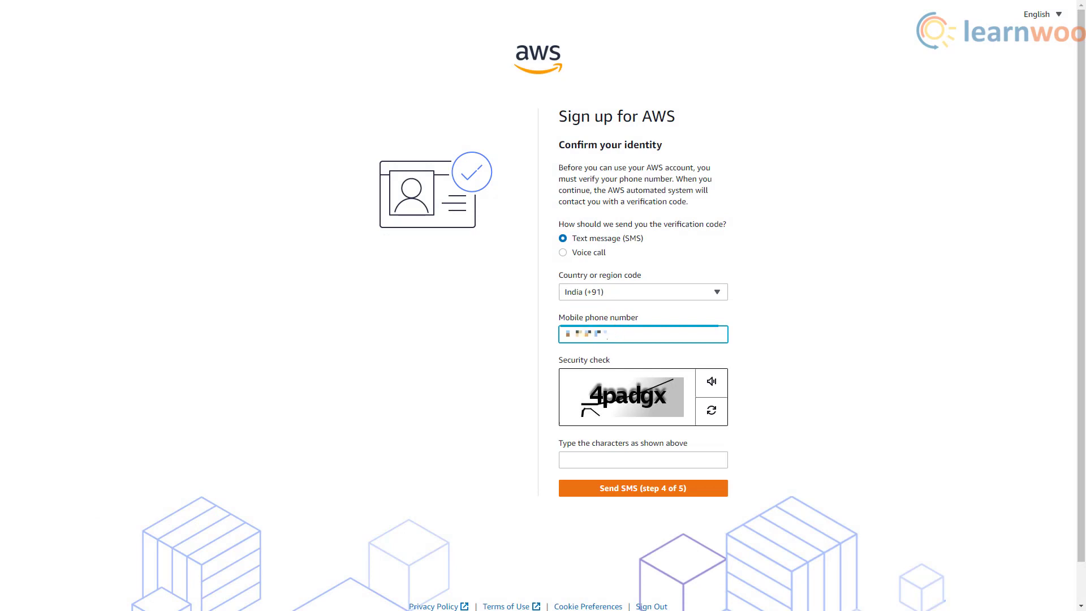
left_click(611, 458)
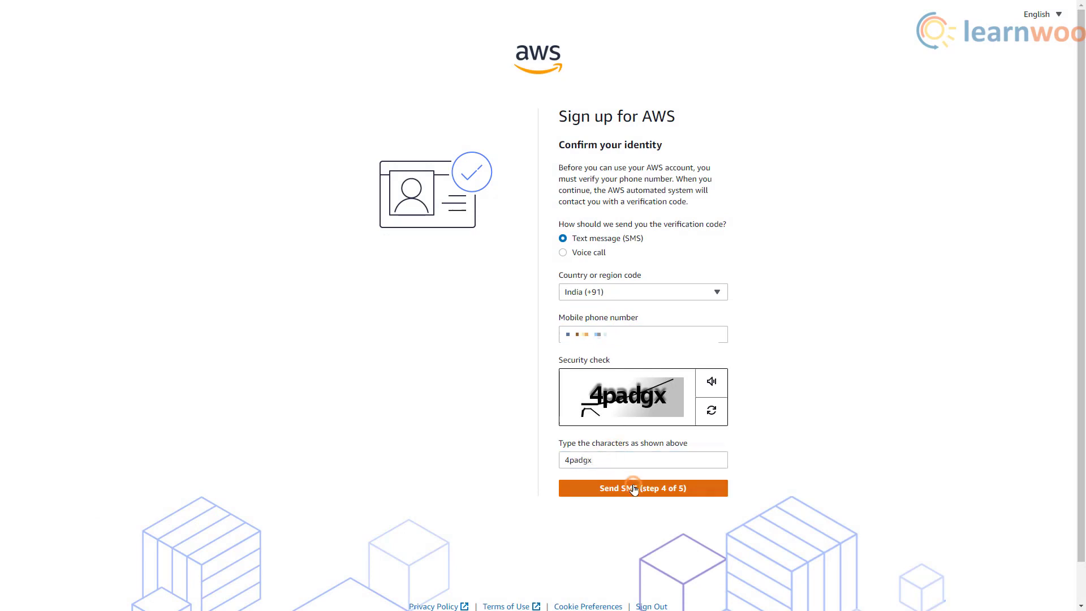
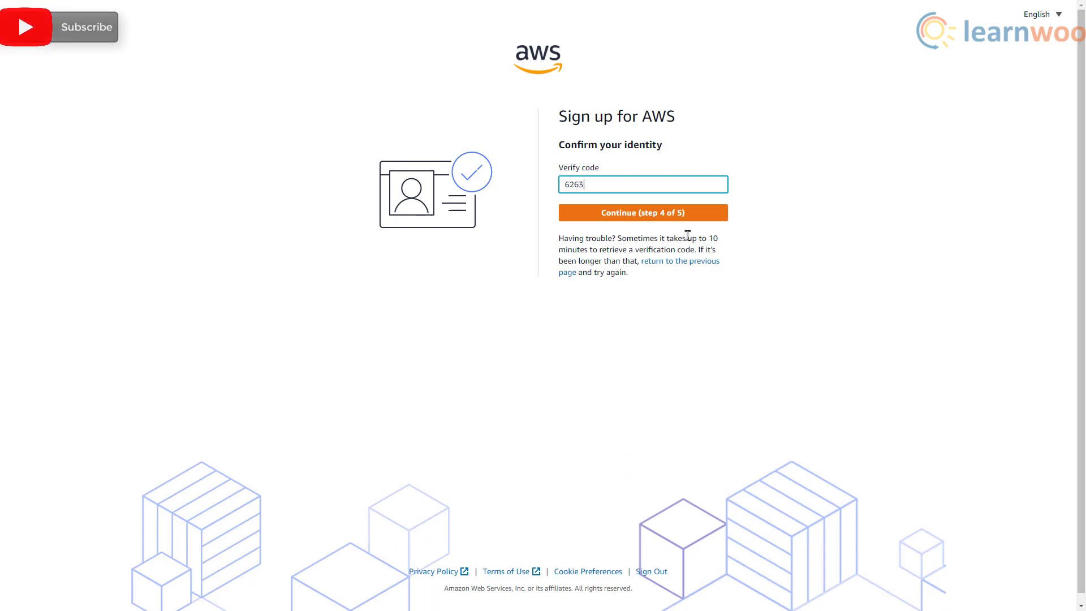
left_click(703, 218)
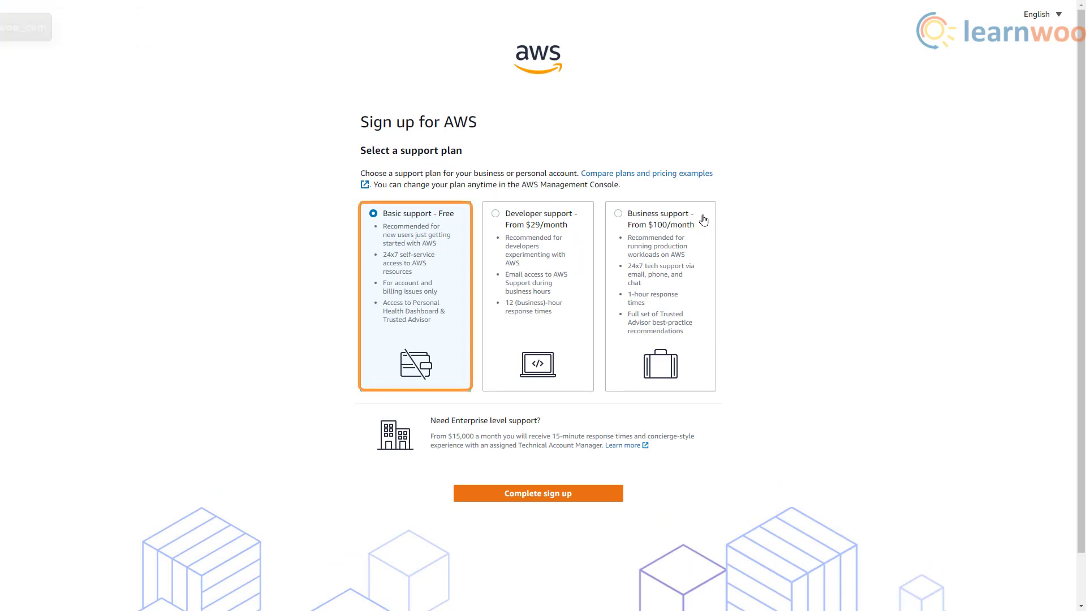
left_click(556, 504)
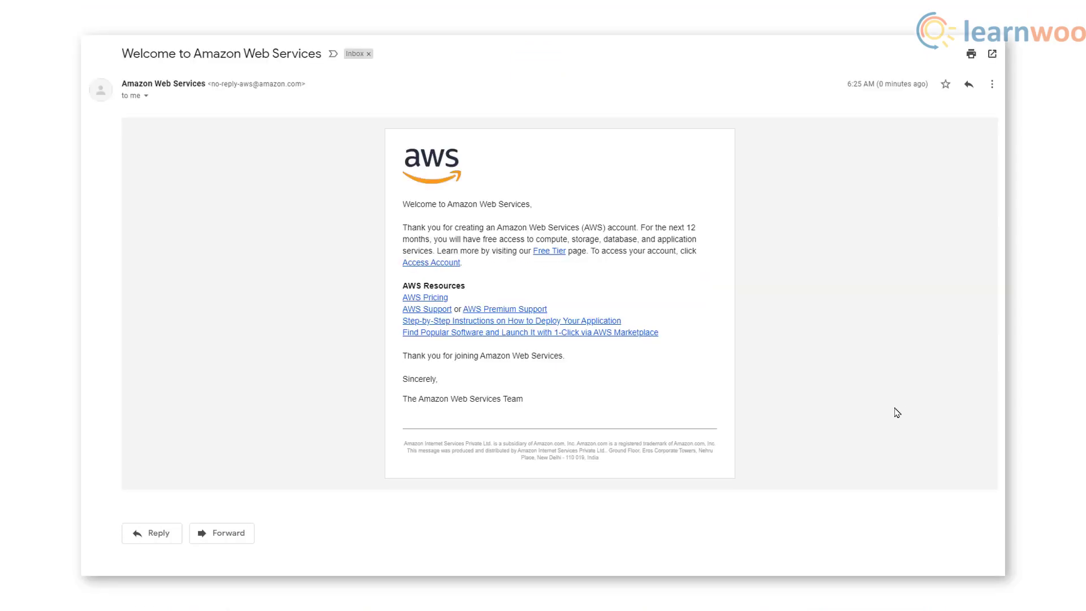
- From the welcome email, sign in as root user with the account email and password
left_click(430, 264)
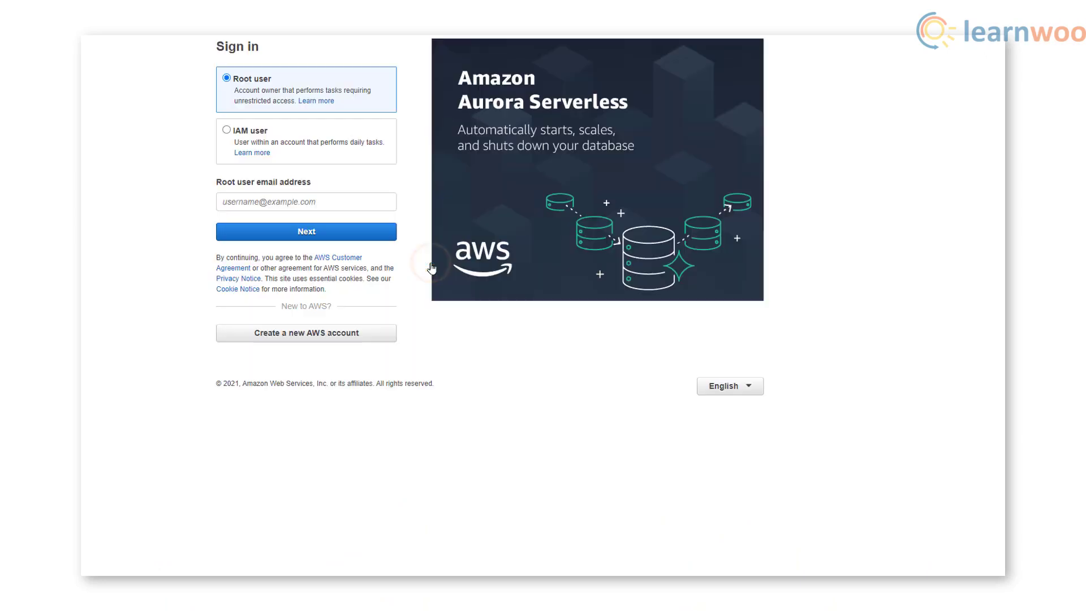
left_click(311, 205)
type("[masked]")
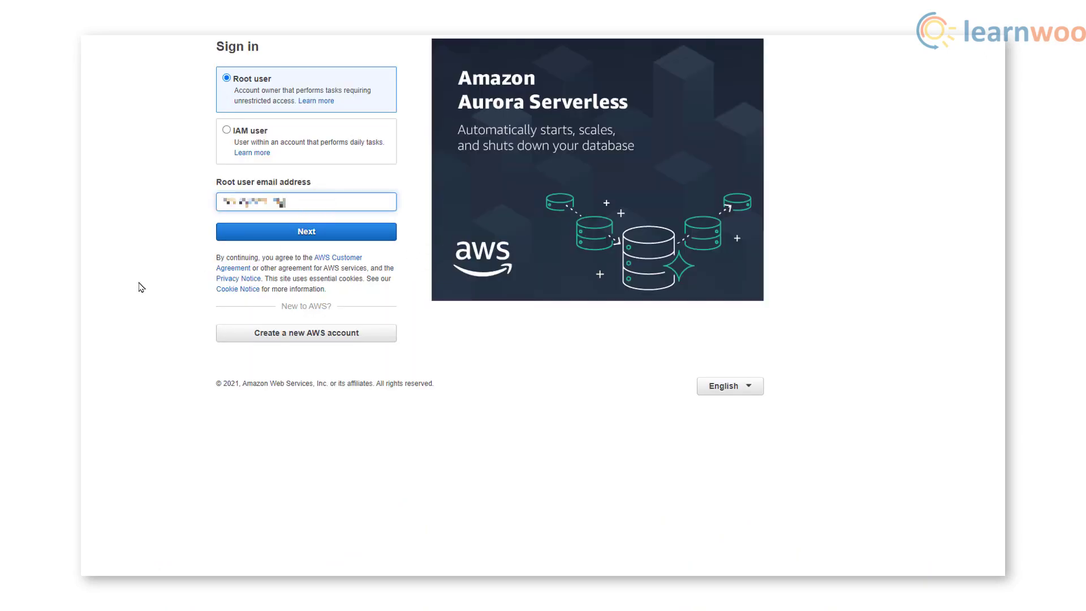
left_click(237, 242)
type("[masked]")
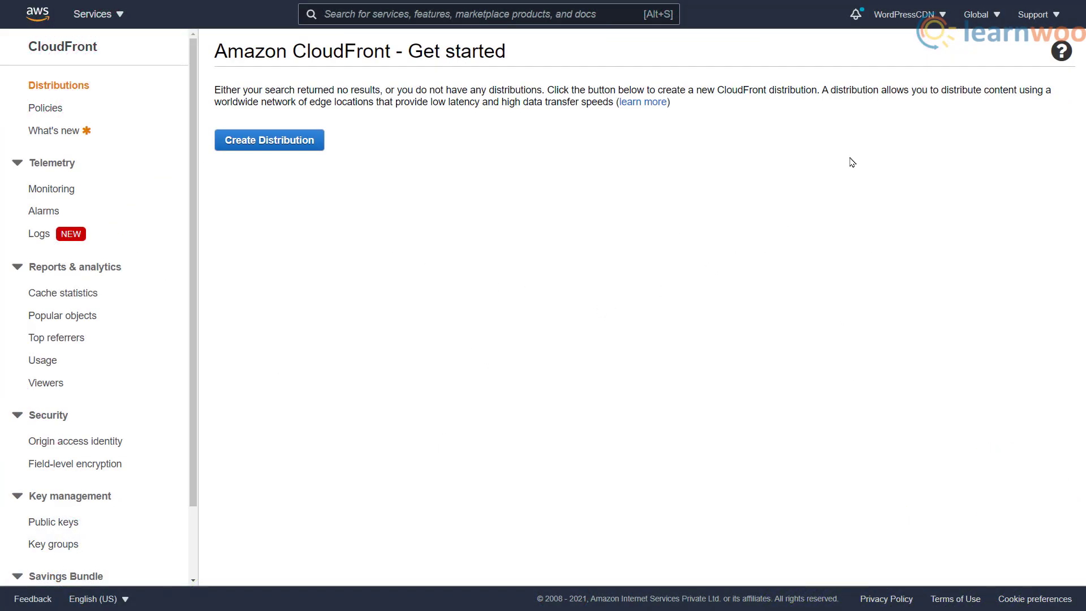
- Go to My Security Credentials from the account menu and expand Access keys
left_click(938, 20)
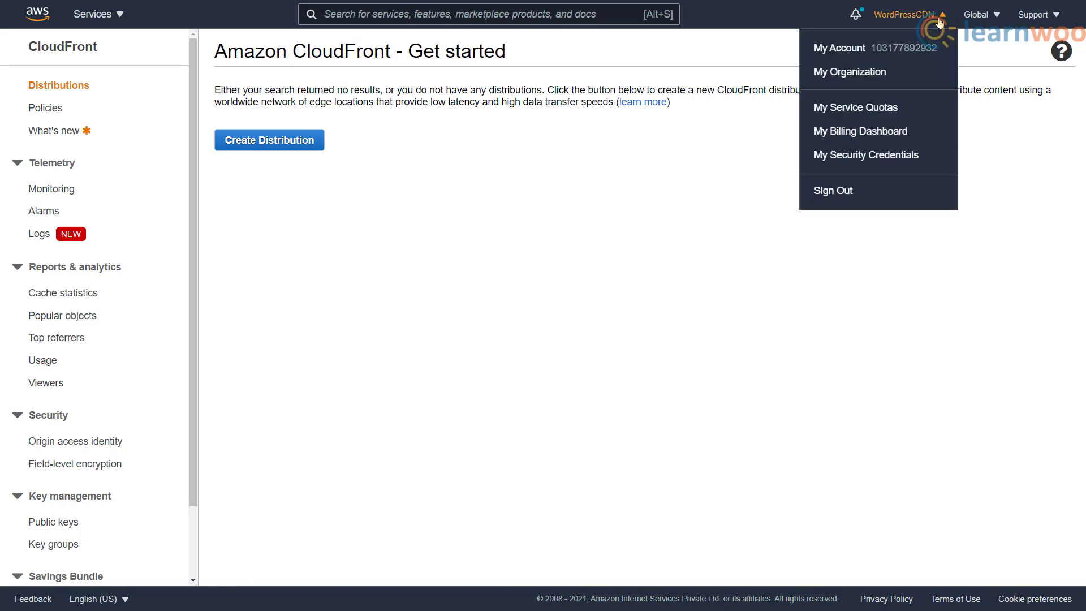
left_click(893, 156)
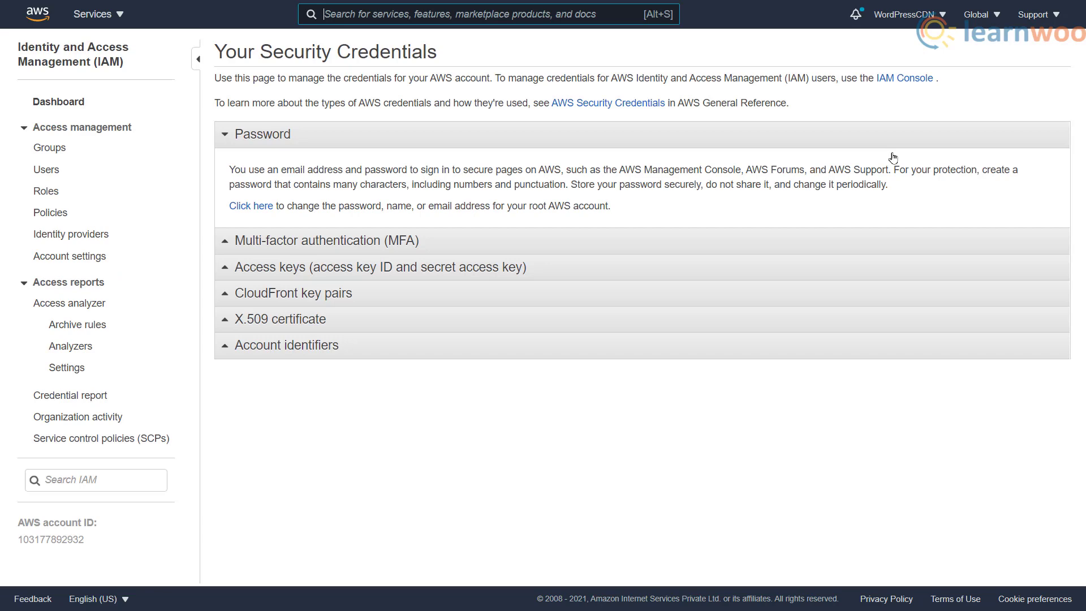
left_click(261, 277)
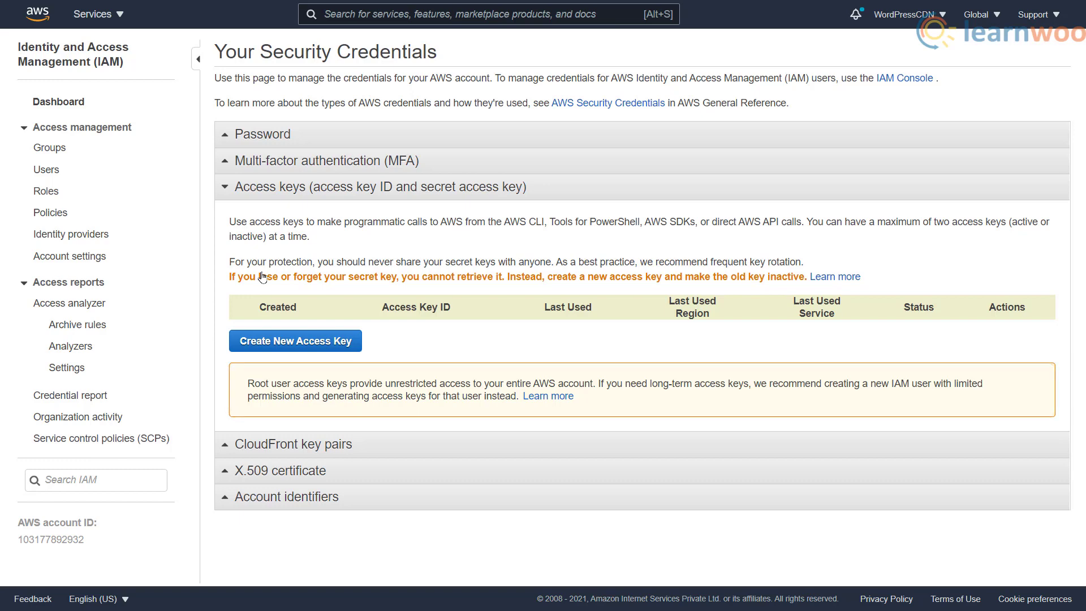
- Add a new IAM user named CloudfrontCDN with Programmatic access
left_click(59, 172)
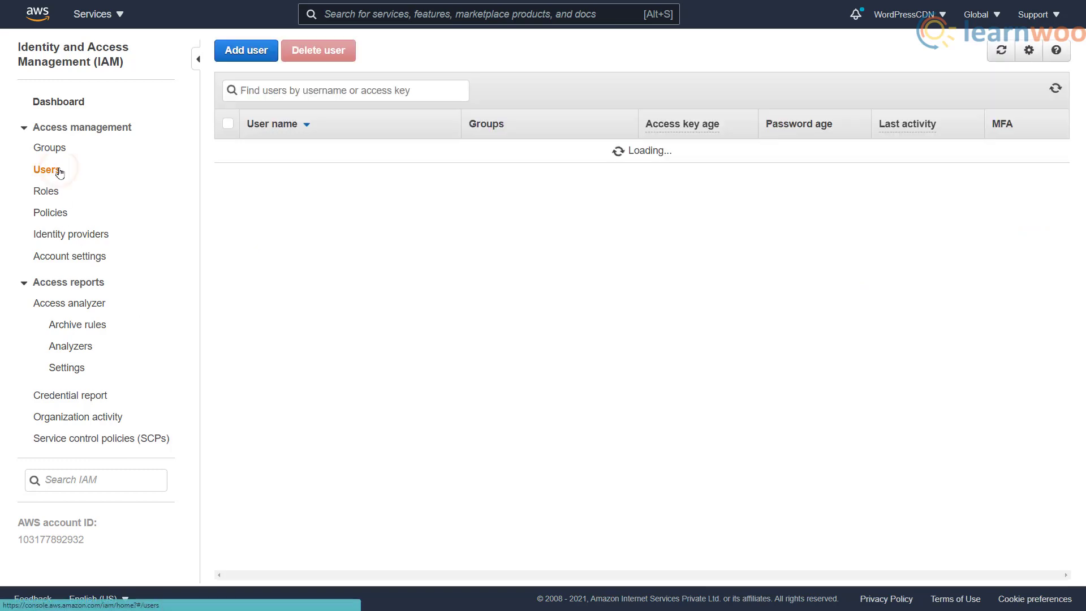
left_click(243, 50)
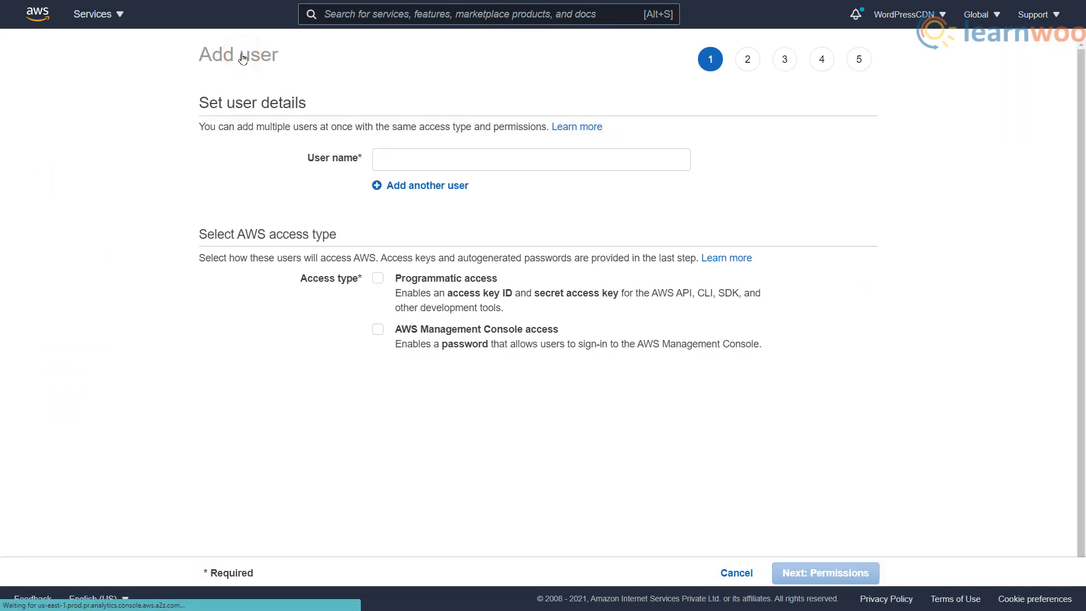
left_click(389, 155)
type("CloudfrontCDN")
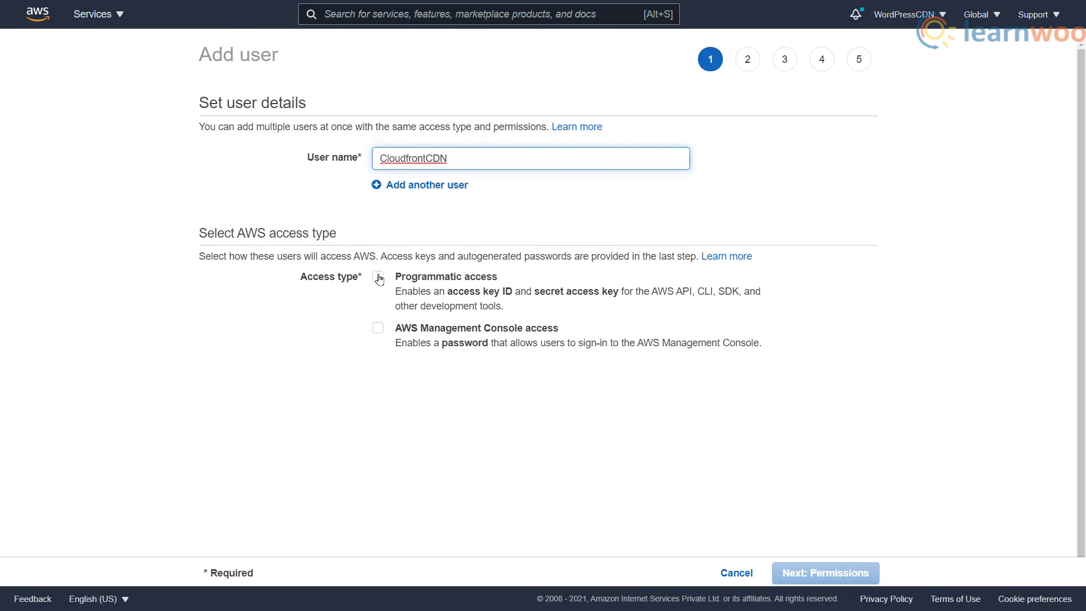
left_click(378, 277)
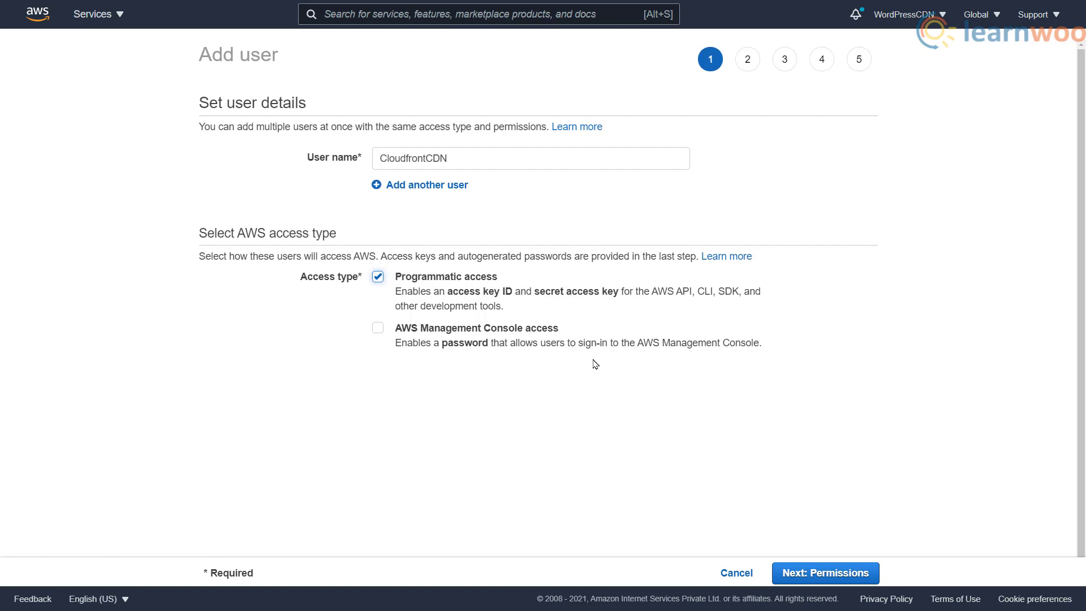
left_click(818, 572)
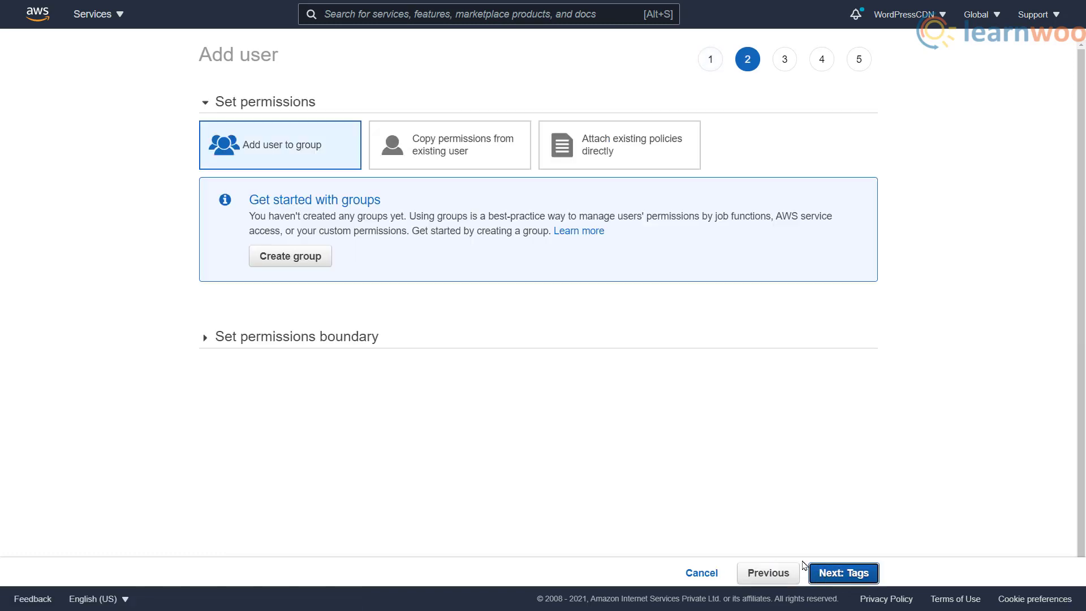
- Attach the CloudFrontFullAccess policy directly, skip tags, and create the user
left_click(598, 165)
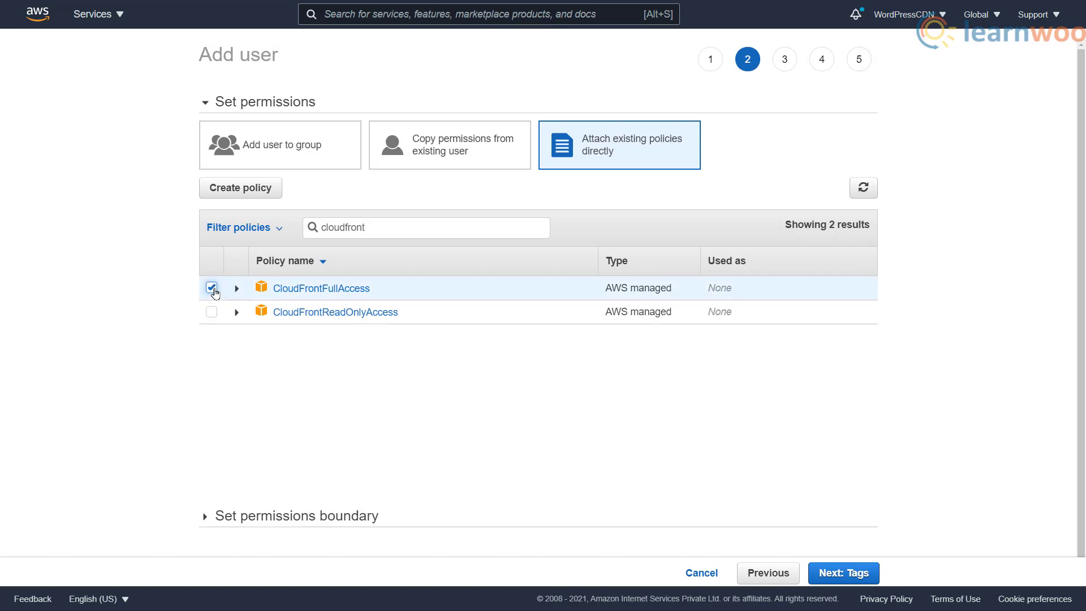
left_click(837, 573)
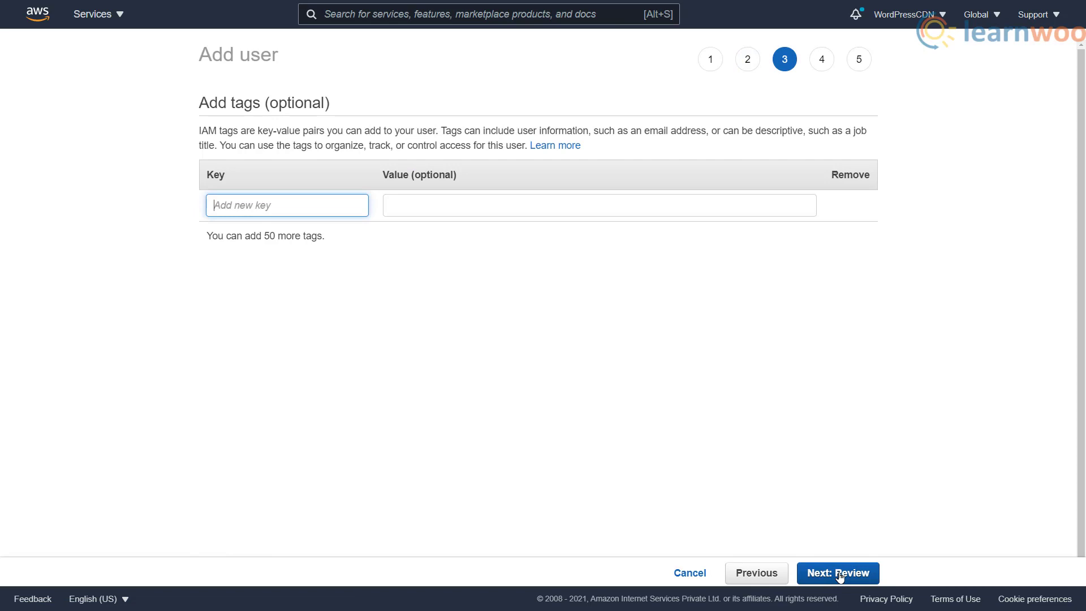
left_click(839, 575)
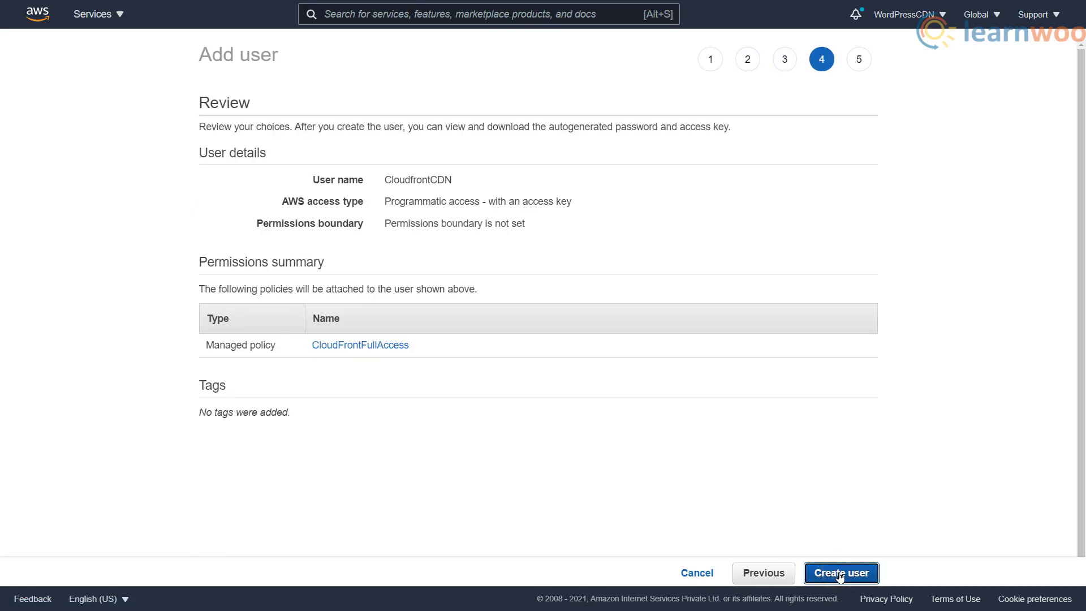
left_click(858, 577)
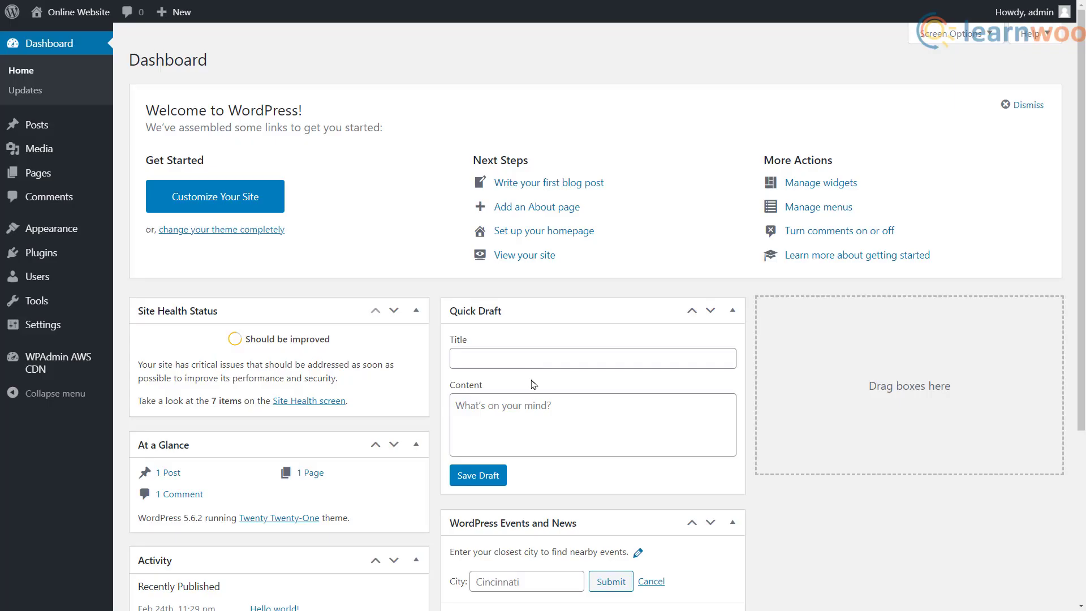
- Paste the Access Key ID and Secret Access Key into the WPAdmin AWS CDN plugin
left_click(34, 362)
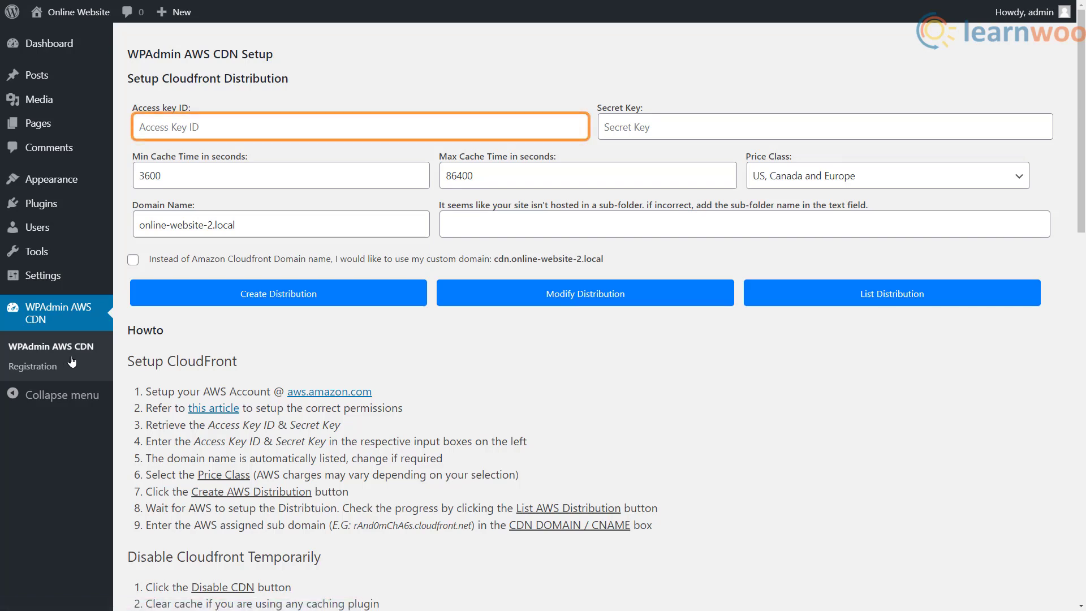
right_click(176, 126)
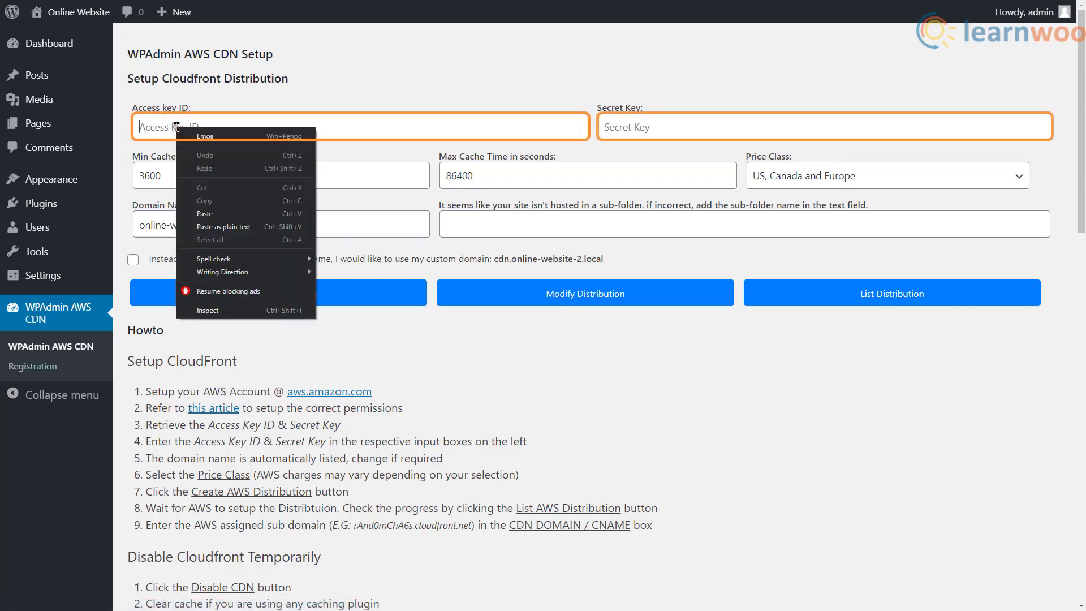
left_click(234, 216)
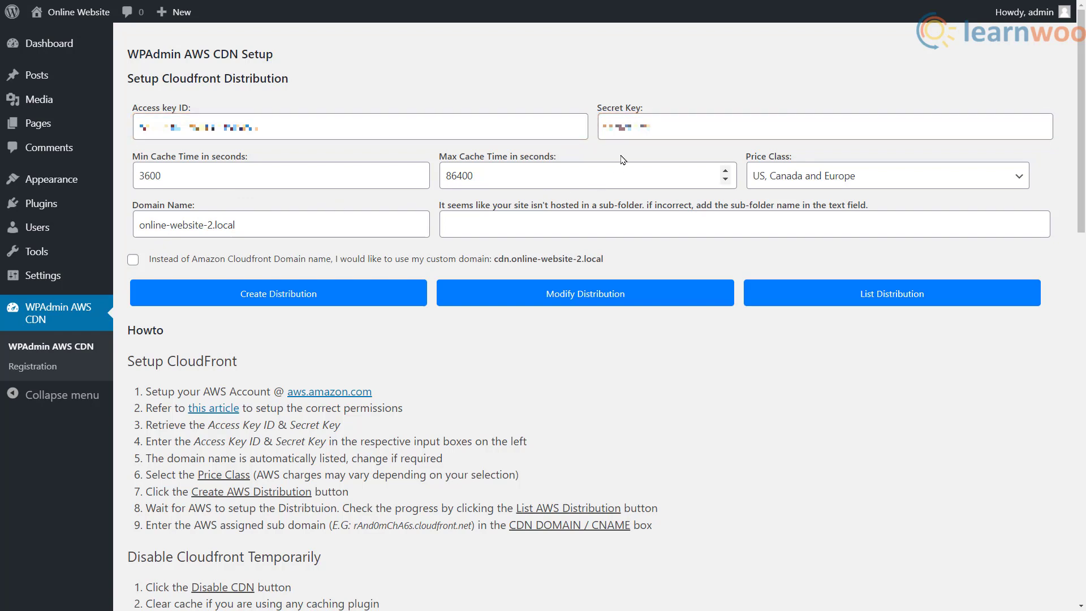
left_click(619, 133)
right_click(605, 128)
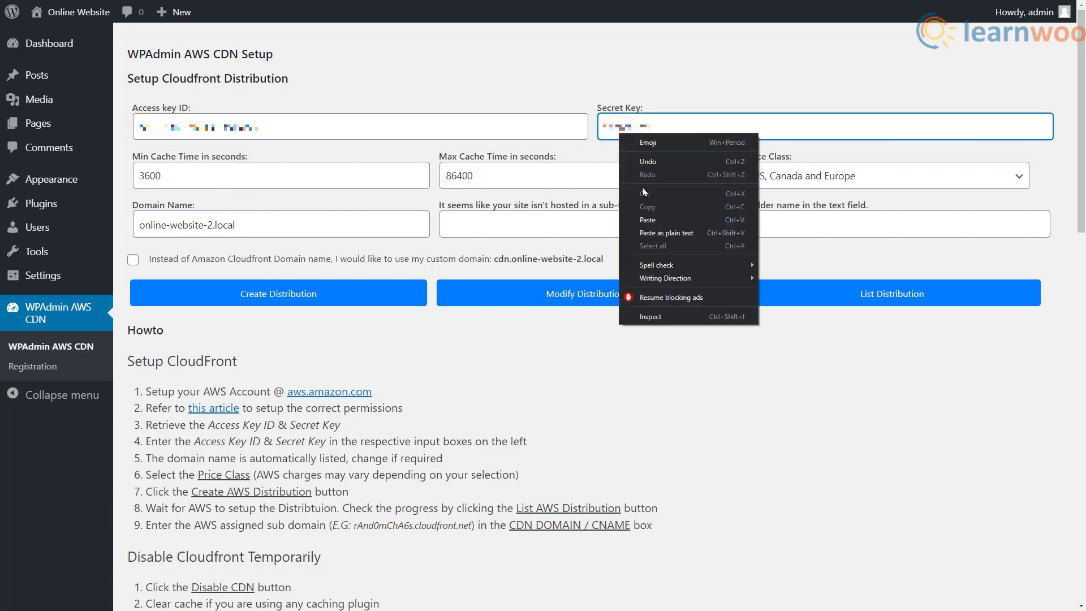
left_click(656, 220)
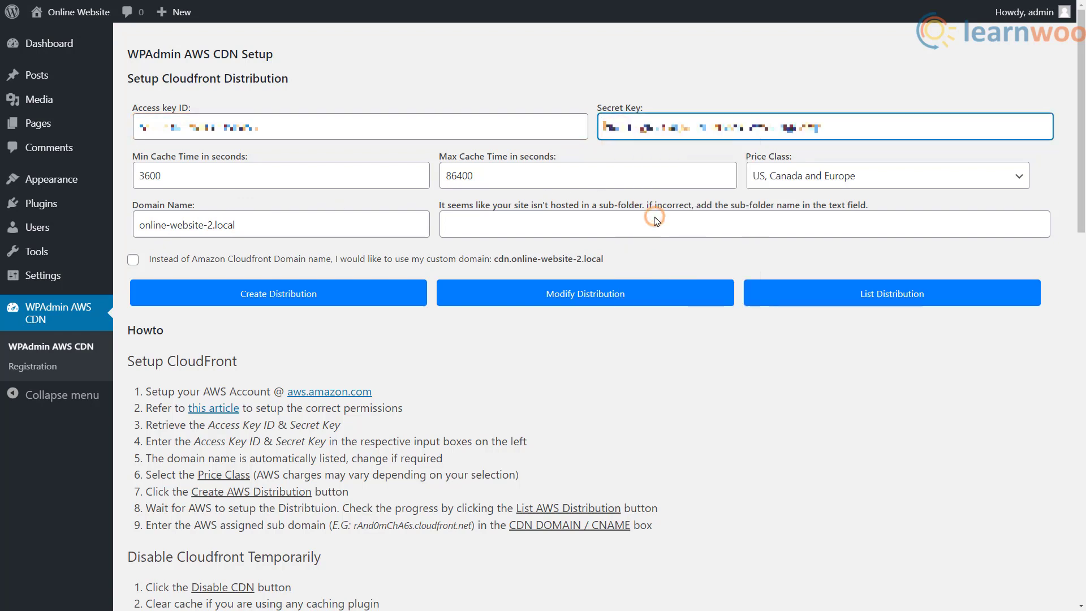
- Set Price Class to US, Canada, Europe & Asia and create the distribution
left_click(791, 176)
left_click(803, 214)
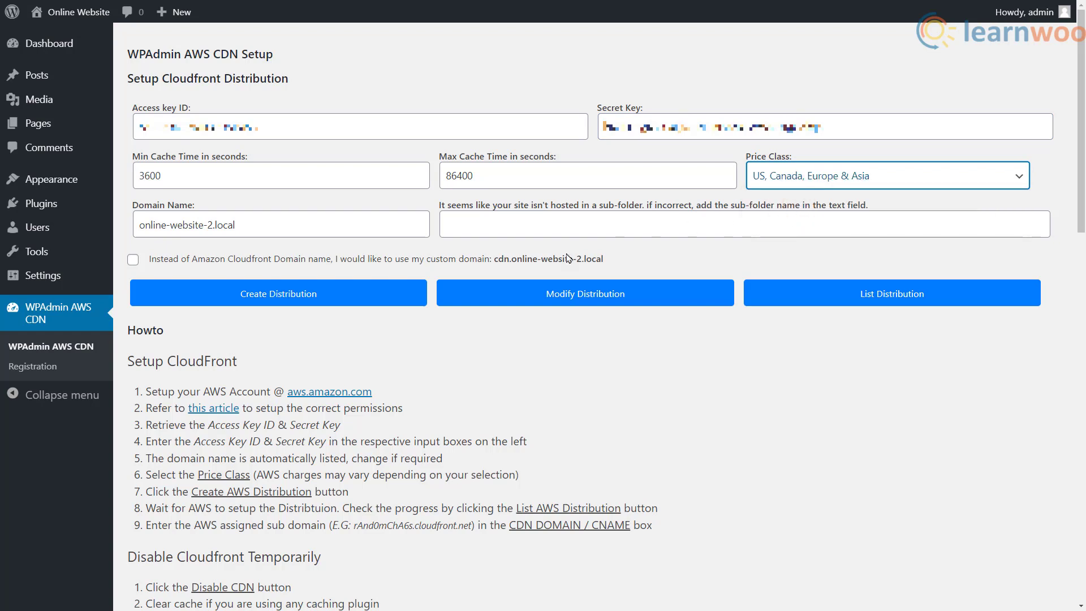
left_click(293, 300)
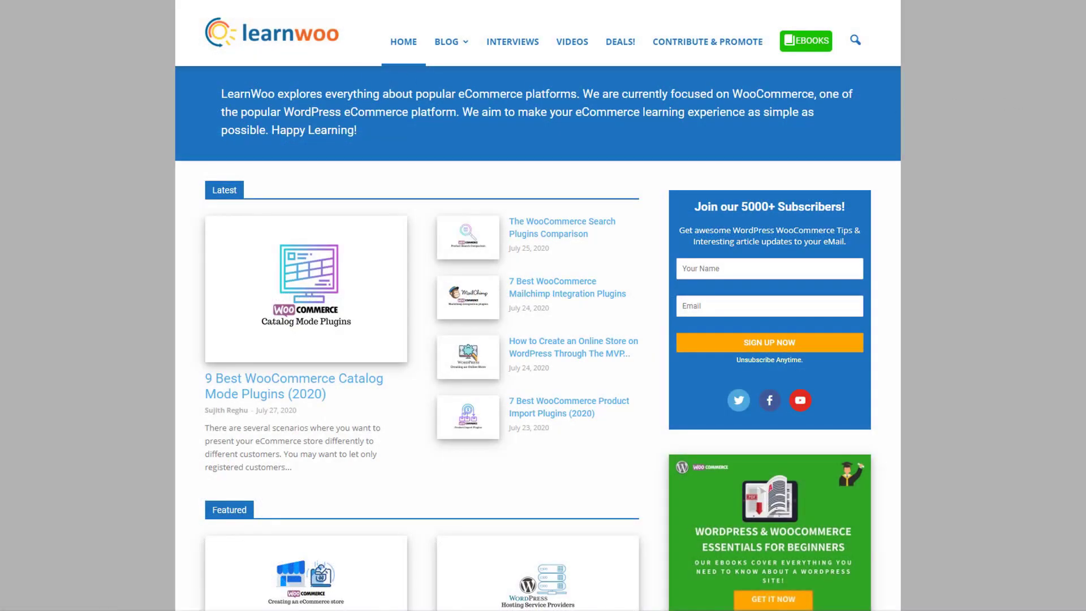
- Scroll down the LearnWoo homepage past Featured posts to the How To articles
scroll(538, 328, "down", 4)
scroll(537, 328, "down", 7)
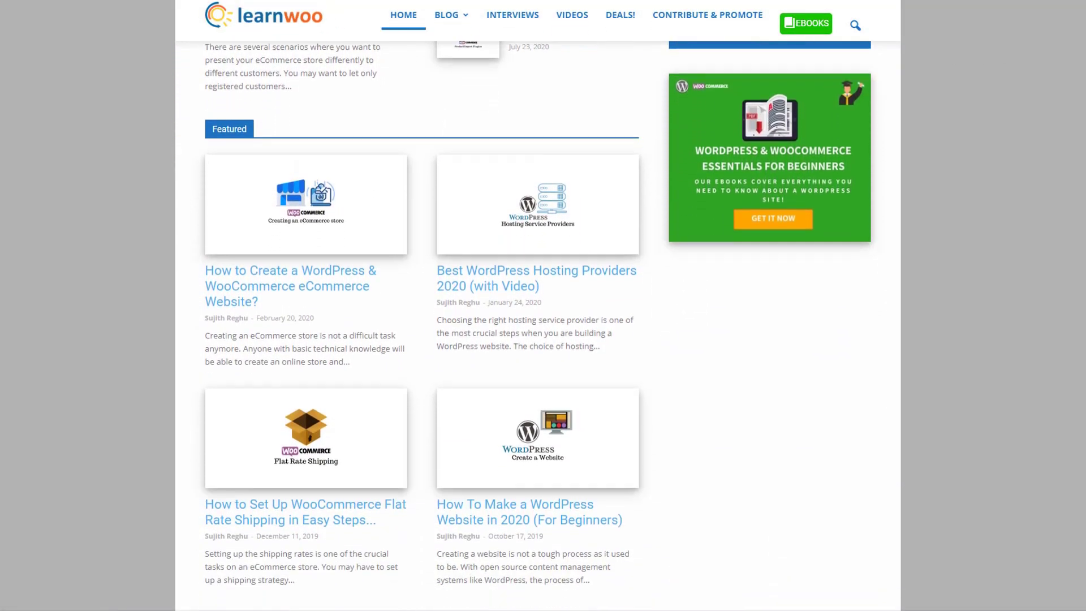
scroll(538, 328, "down", 4)
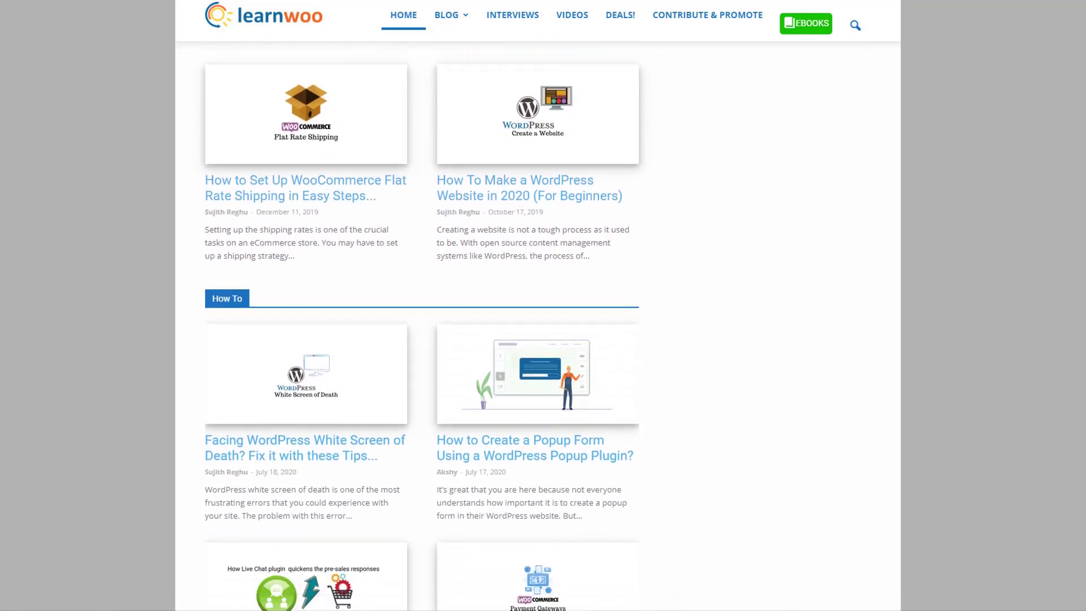
scroll(537, 327, "down", 2)
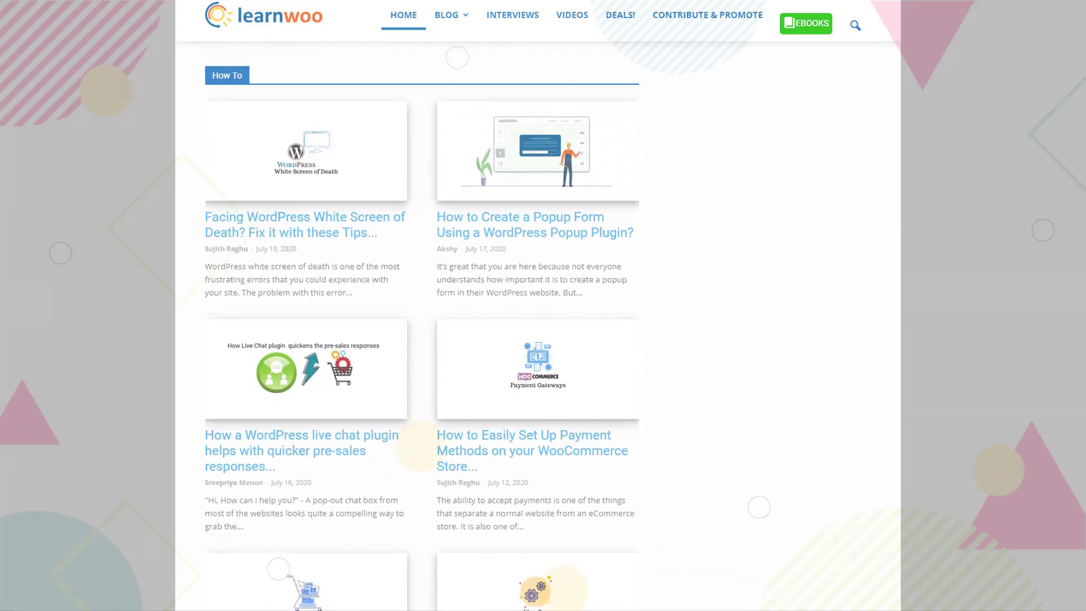